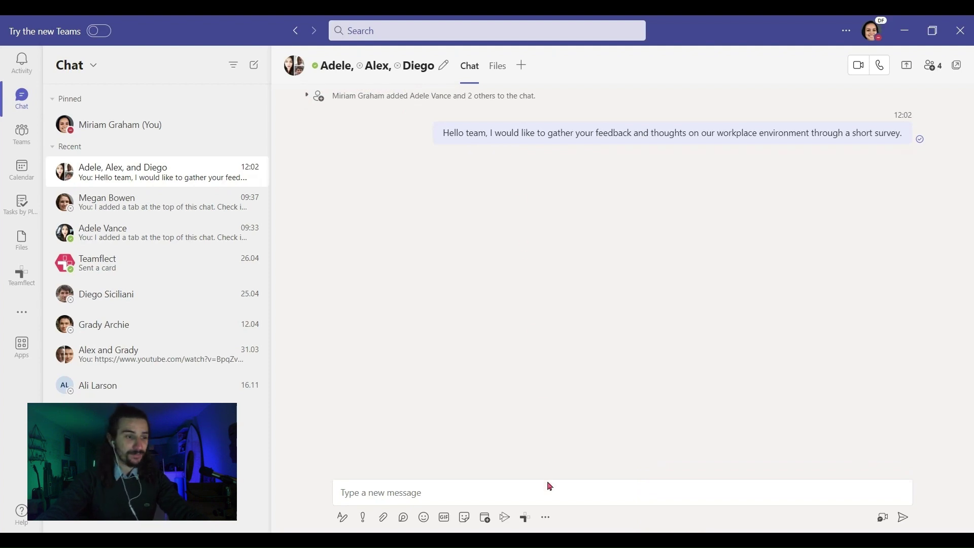
# - Start a new poll in the group chat with the question "How would you rate your overall satisfaction with your job?"
pyautogui.click(546, 518)
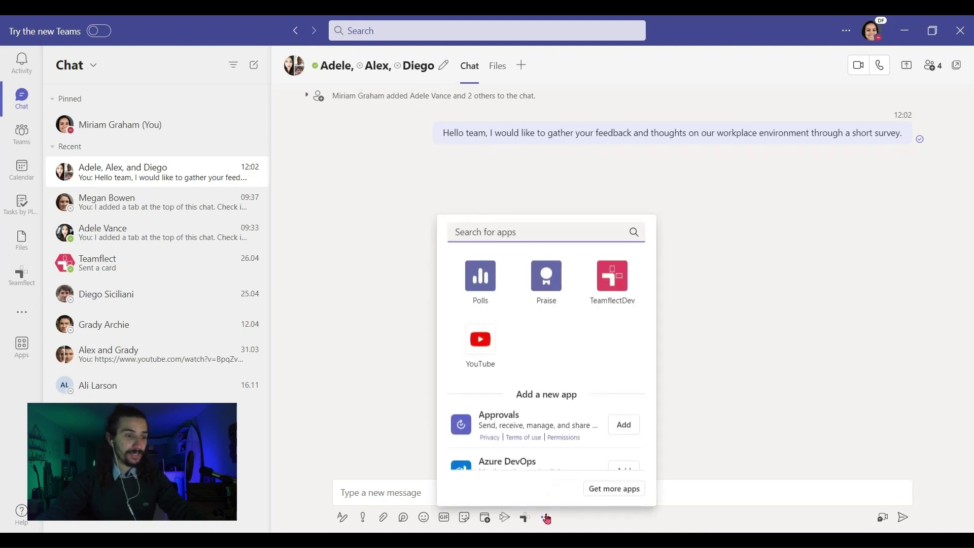
pyautogui.click(484, 285)
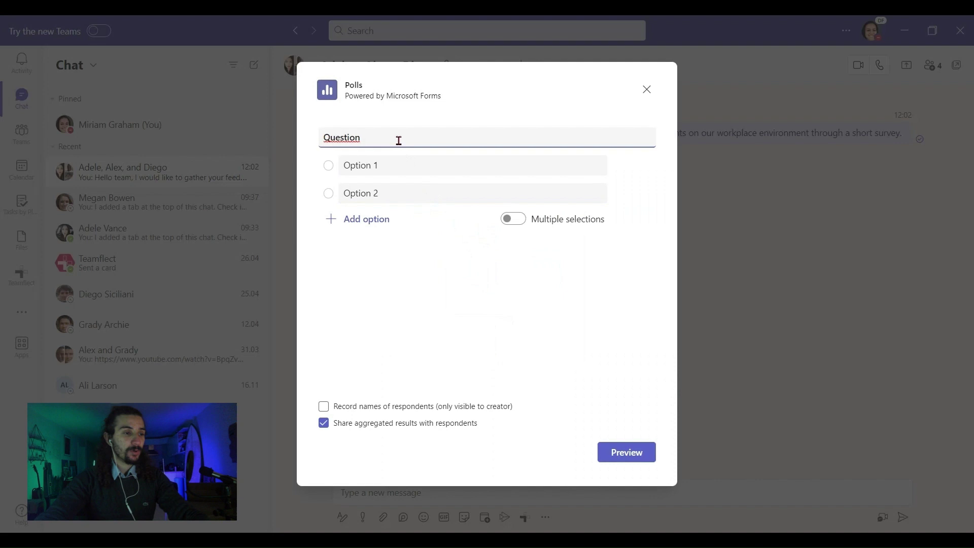
pyautogui.press('BackSpace')
pyautogui.press('BackSpace')
pyautogui.press('BackSpace')
pyautogui.press('BackSpace')
pyautogui.press('BackSpace')
pyautogui.press('BackSpace')
pyautogui.press('BackSpace')
pyautogui.press('BackSpace')
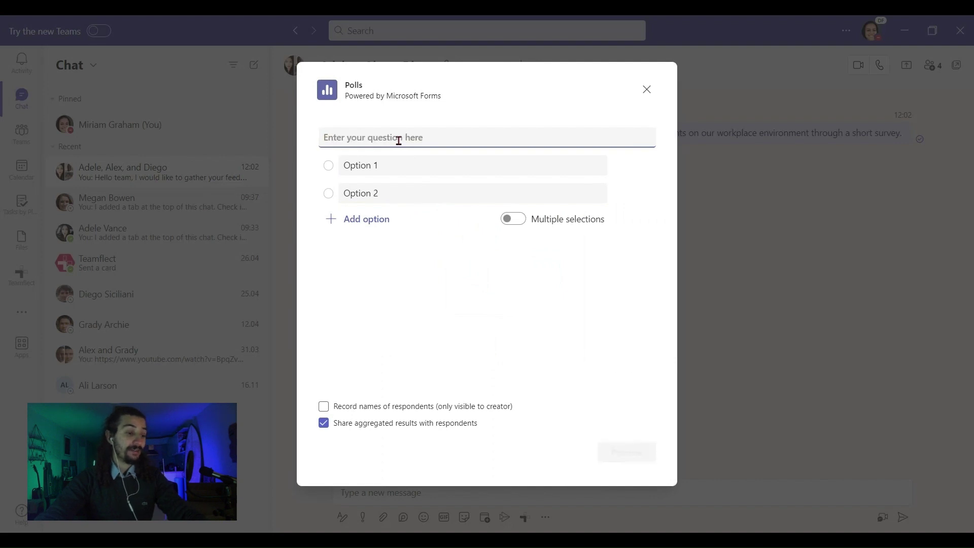
pyautogui.write('How would you rate your overall satisfaction with your job?')
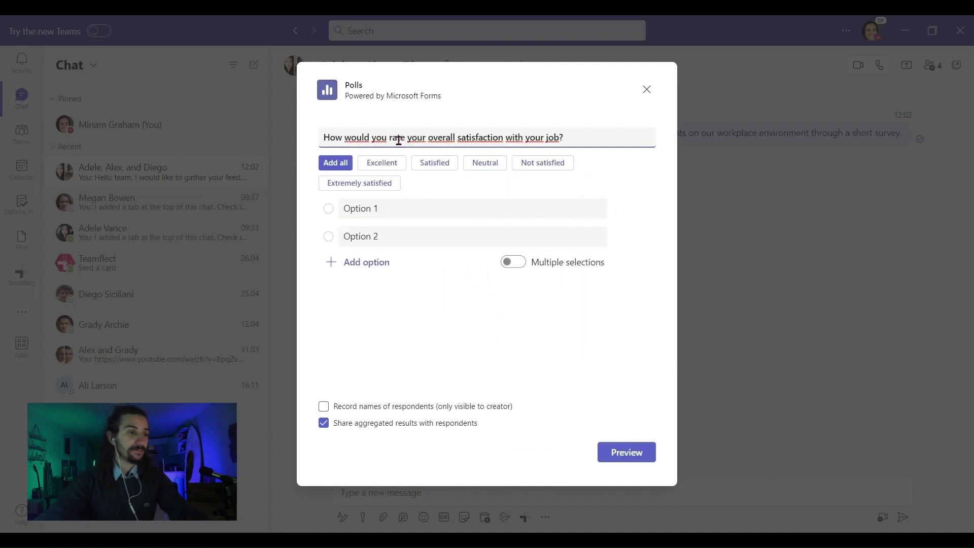
# - Fill the poll with the suggested answers and remove "Extremely satisfied", keeping Excellent, Satisfied, Neutral and Not satisfied
pyautogui.click(354, 164)
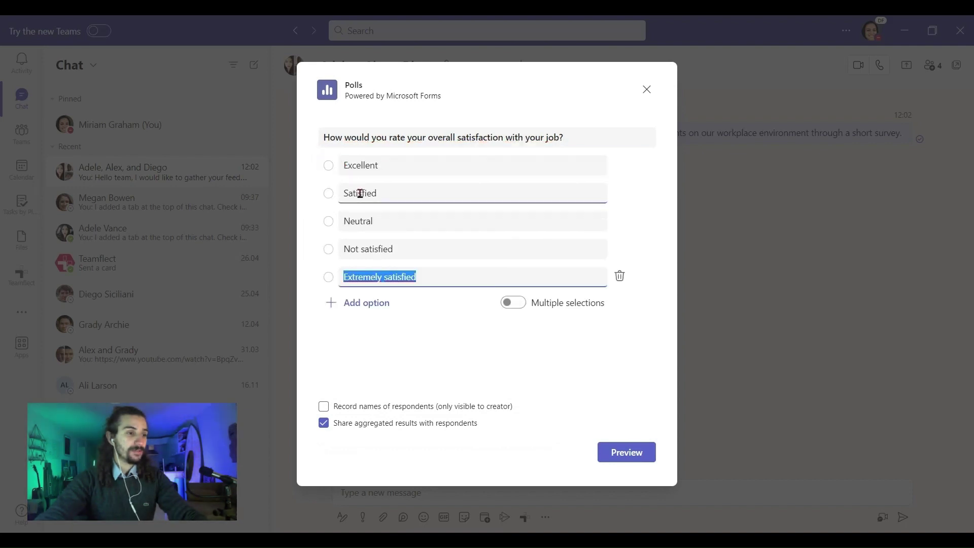
pyautogui.click(619, 277)
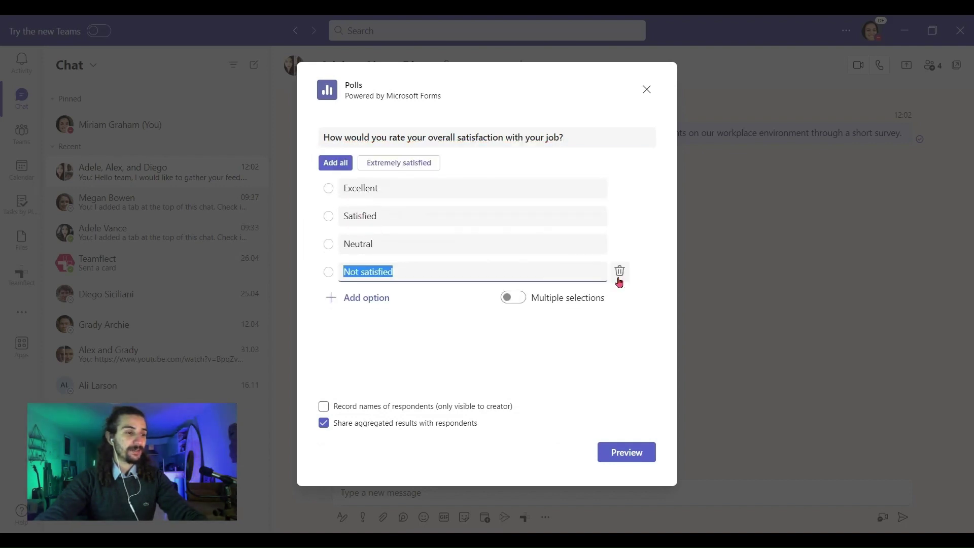
pyautogui.click(530, 323)
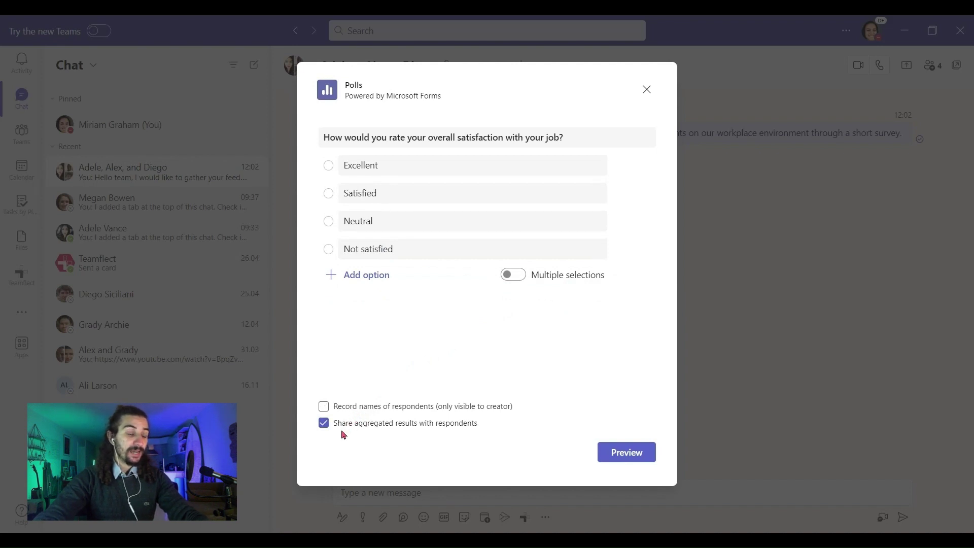
# - Preview the job satisfaction poll, send it to the group chat and review the posted card
pyautogui.click(616, 449)
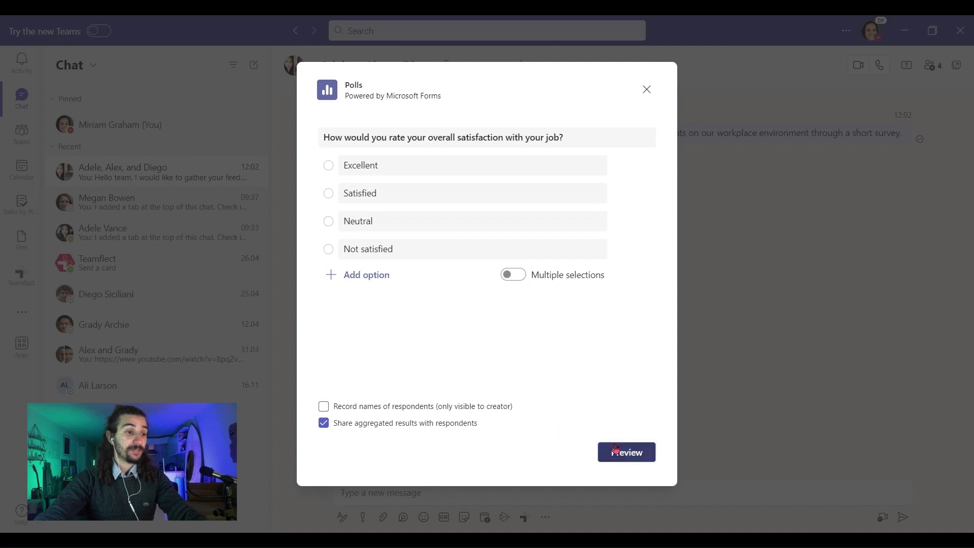
pyautogui.click(619, 452)
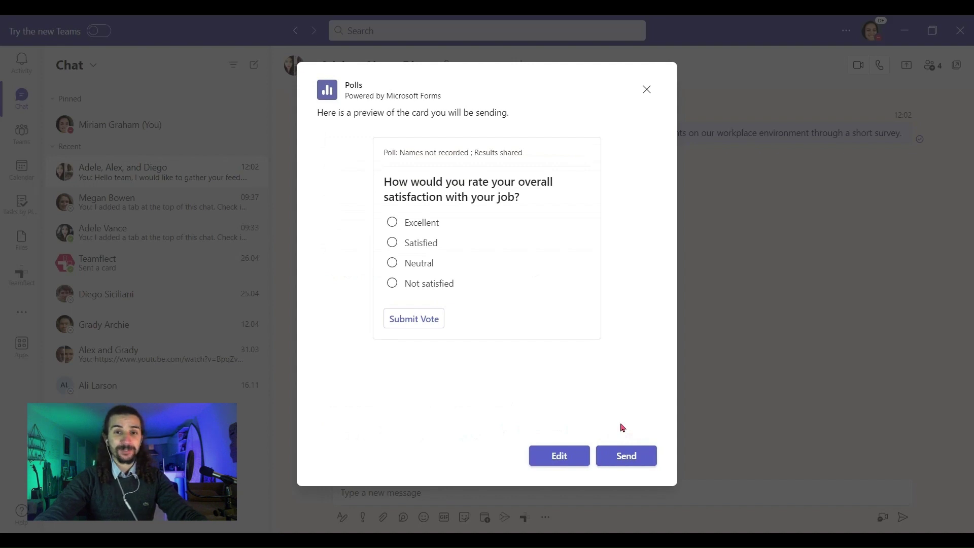
pyautogui.click(638, 457)
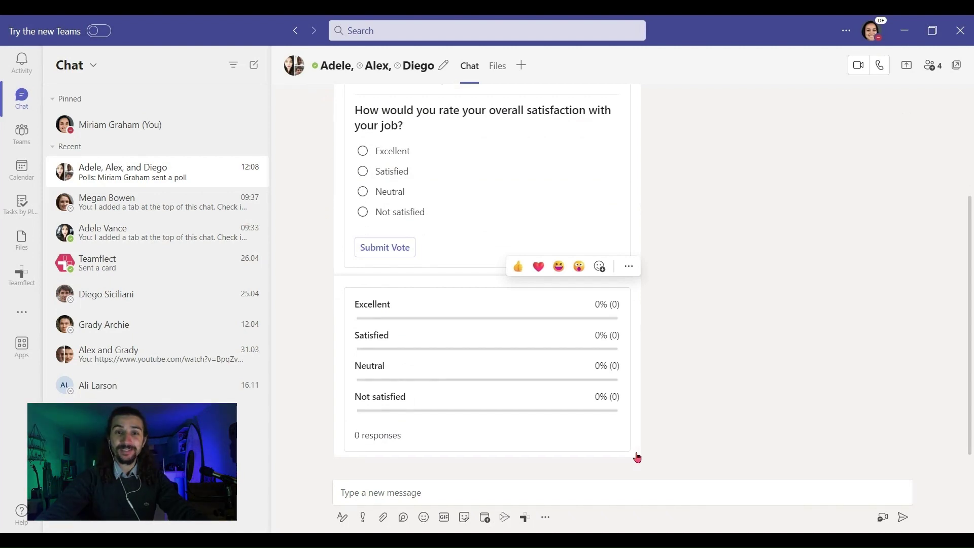
pyautogui.scroll(3, 692, 423)
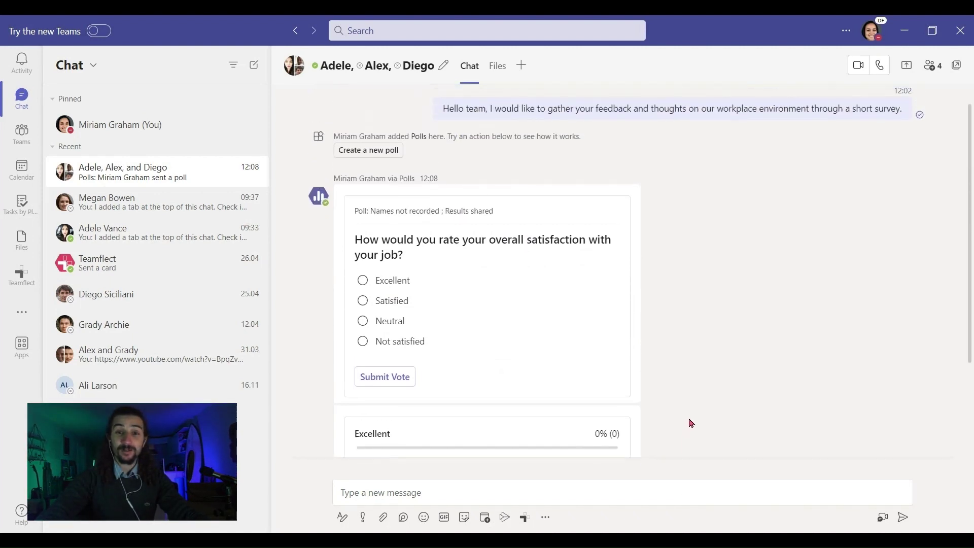
pyautogui.scroll(-3, 692, 424)
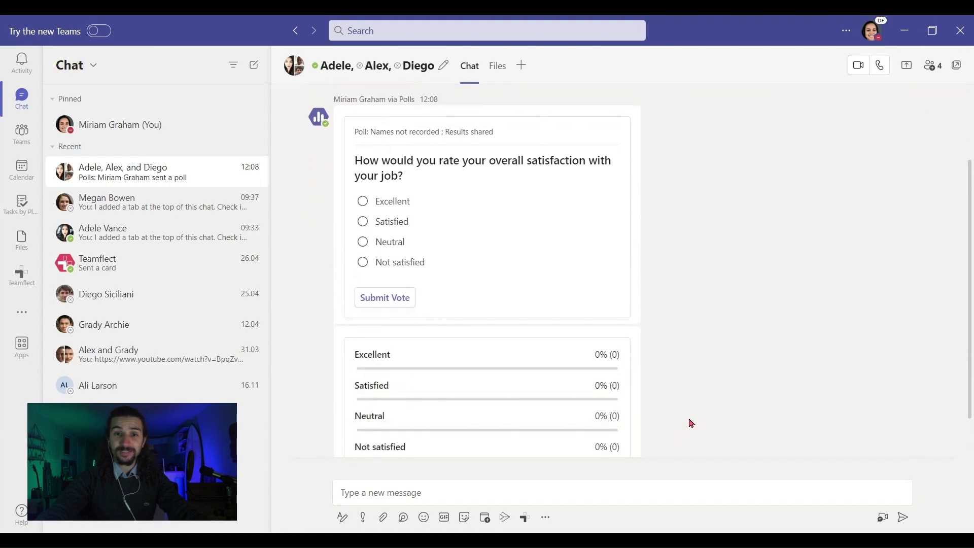
pyautogui.scroll(1, 692, 423)
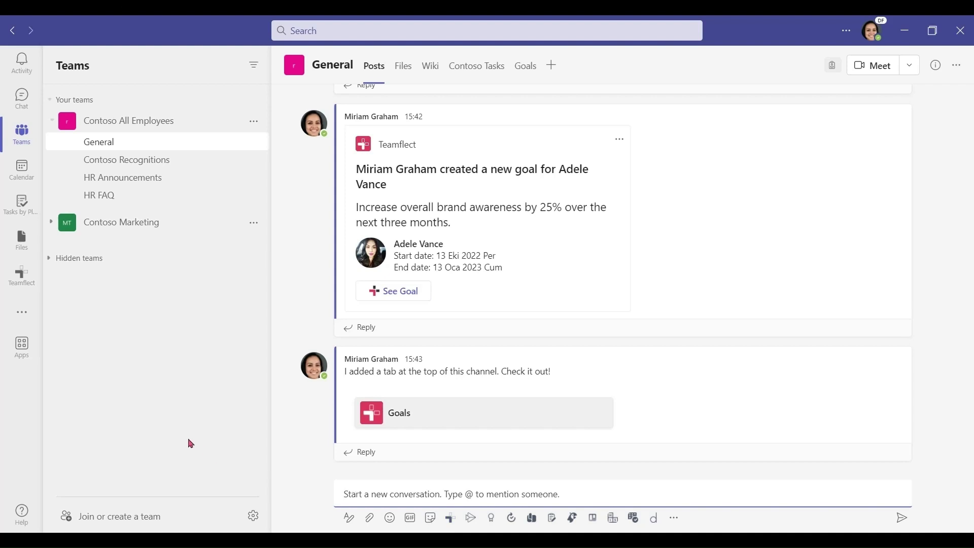
# - Search the app store for "teamflect" and open the Teamflect app
pyautogui.click(23, 356)
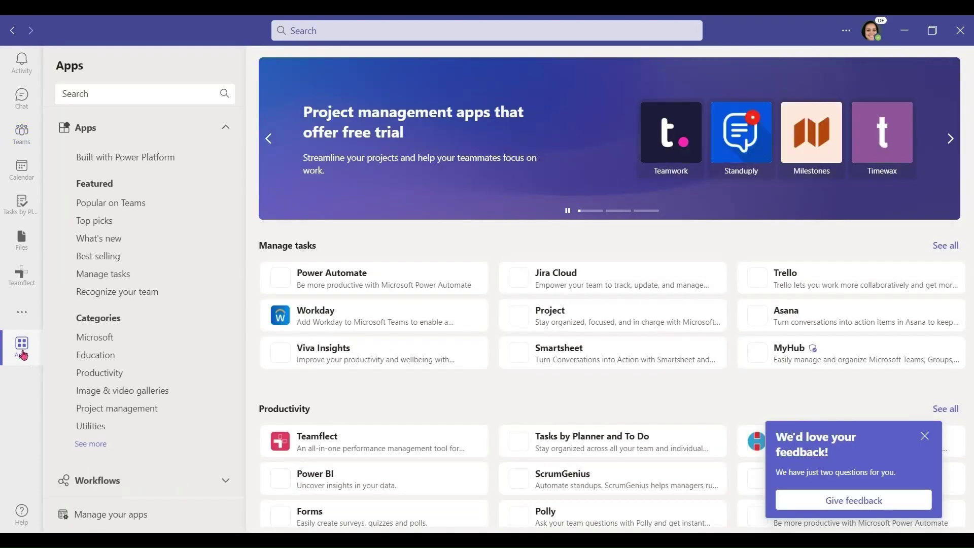
pyautogui.click(117, 98)
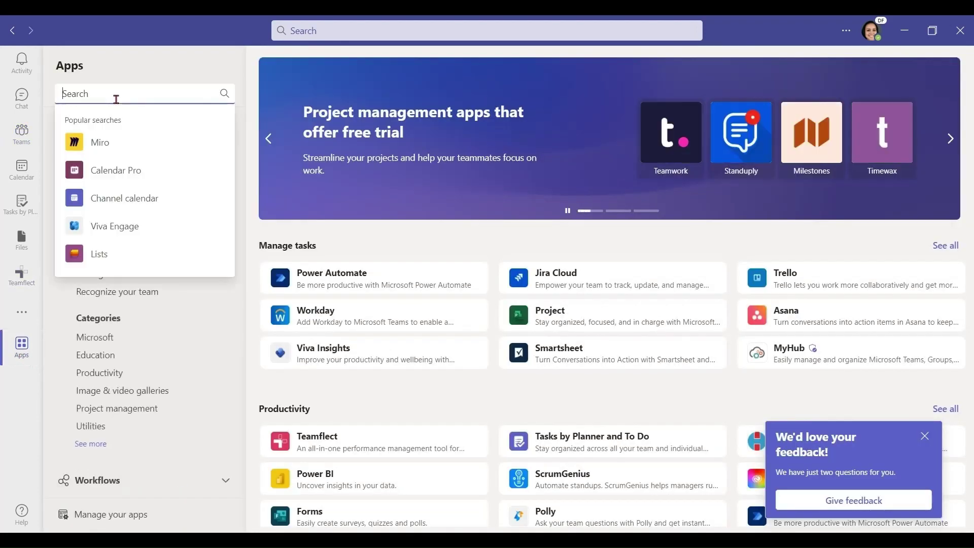
pyautogui.write('teamflect')
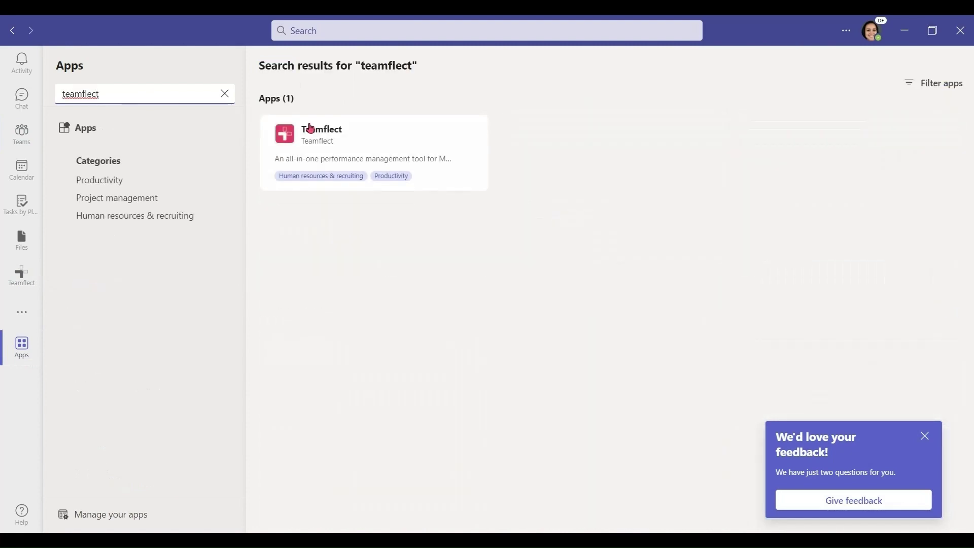
pyautogui.click(371, 133)
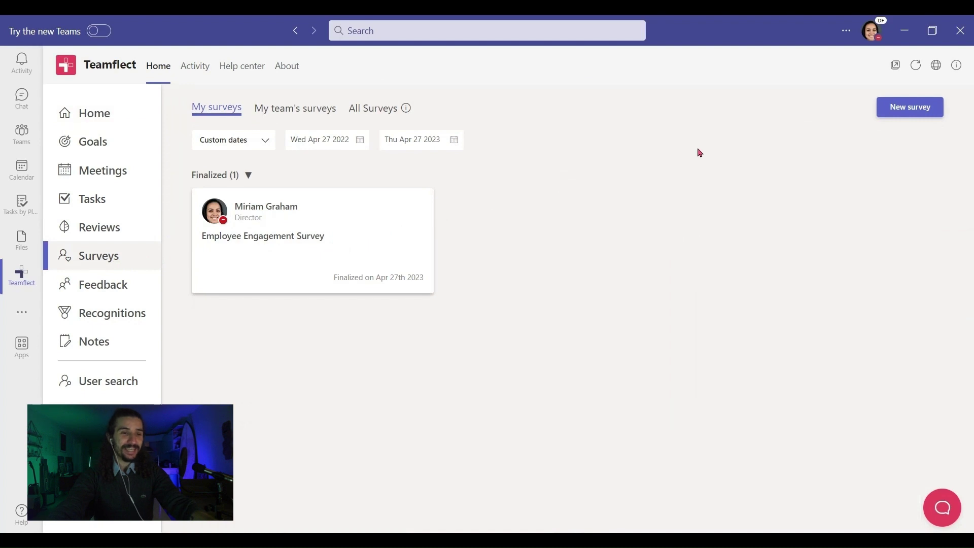
# - Start a new survey named "Employee Satisfaction Survey" using the Employee Satisfaction Survey template
pyautogui.click(899, 113)
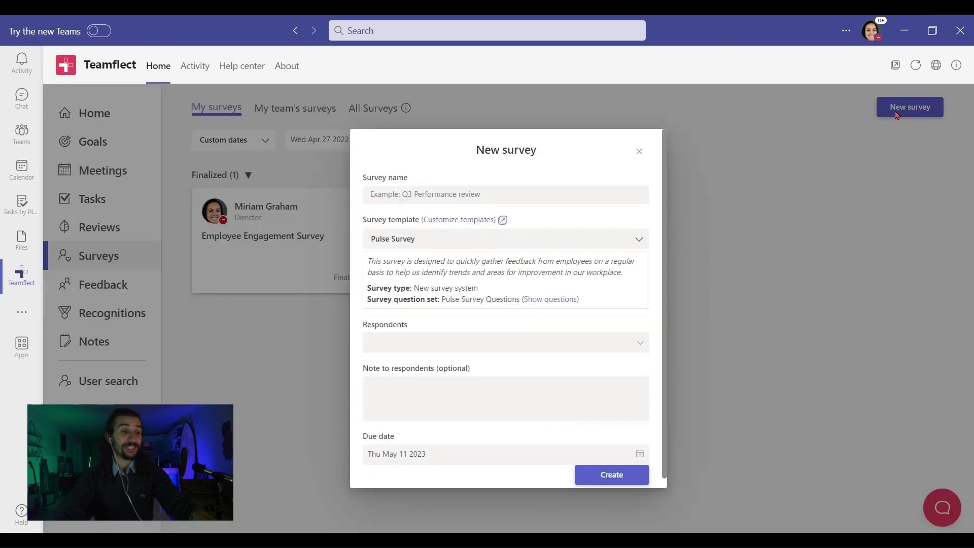
pyautogui.click(543, 194)
pyautogui.write('Employee Satisfaction Survey')
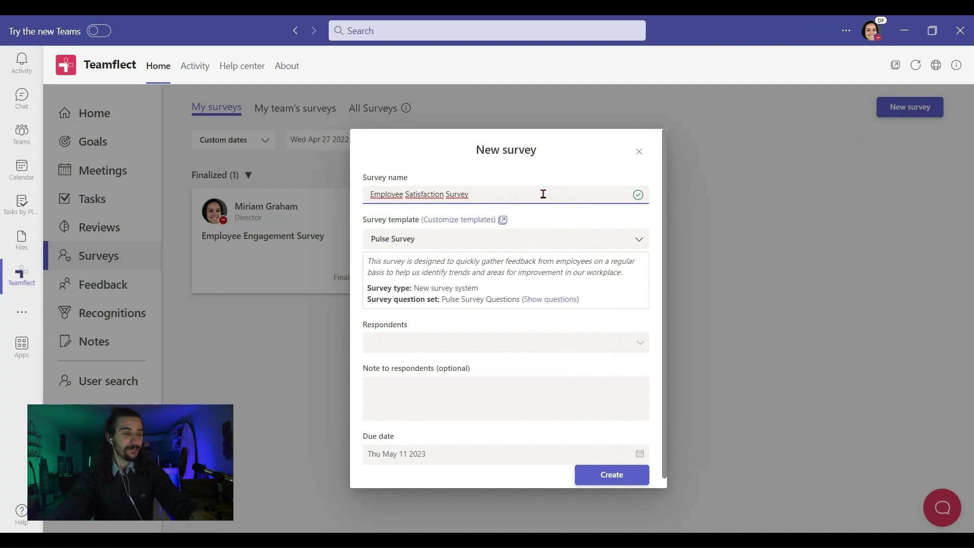
pyautogui.click(625, 242)
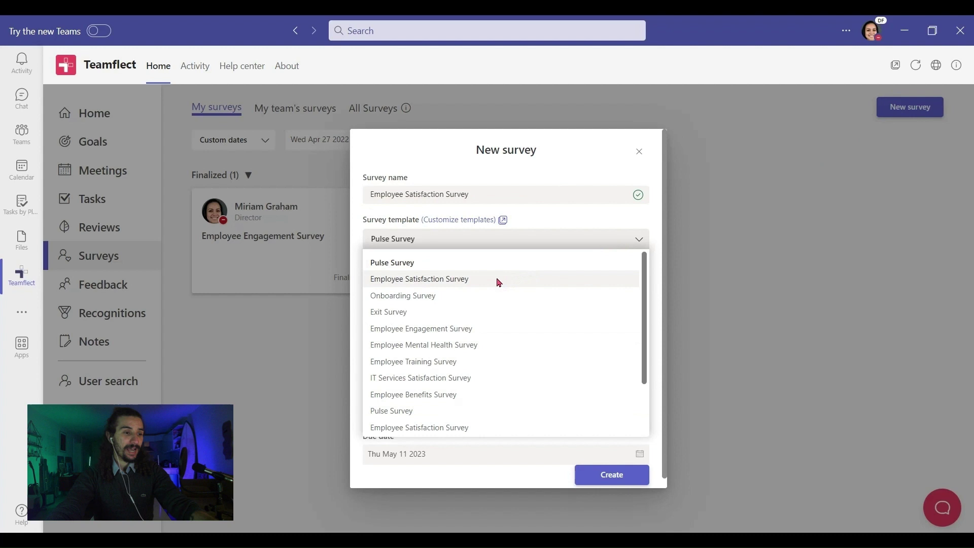
pyautogui.scroll(-4, 497, 309)
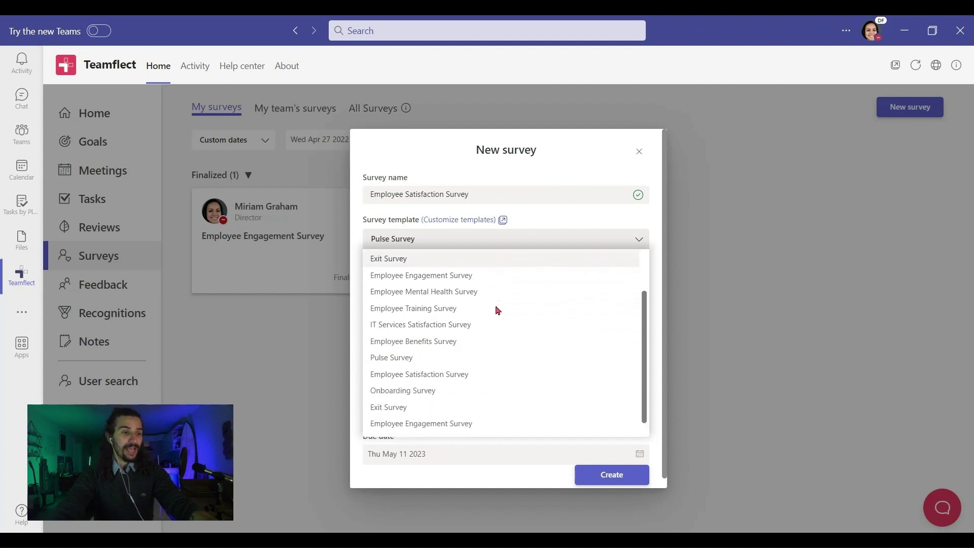
pyautogui.scroll(4, 497, 309)
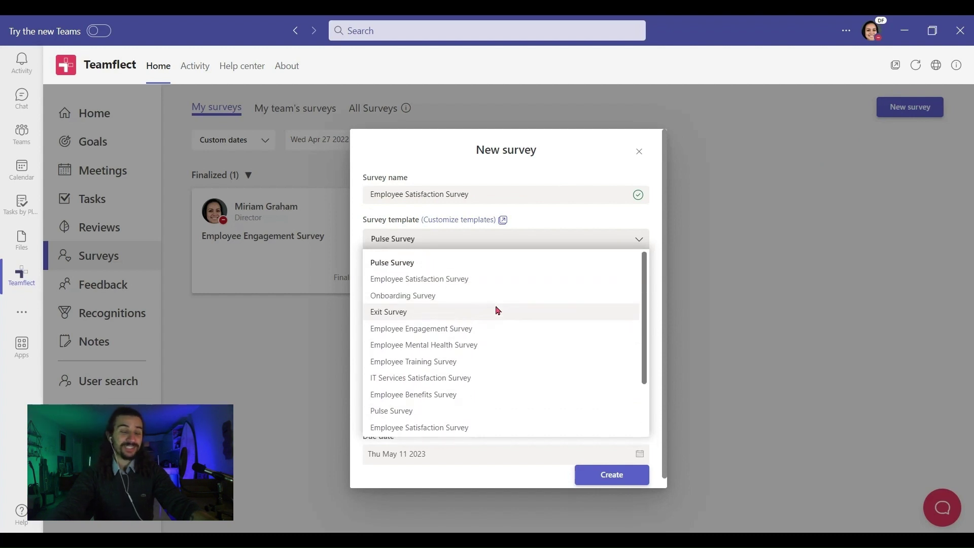
pyautogui.click(431, 278)
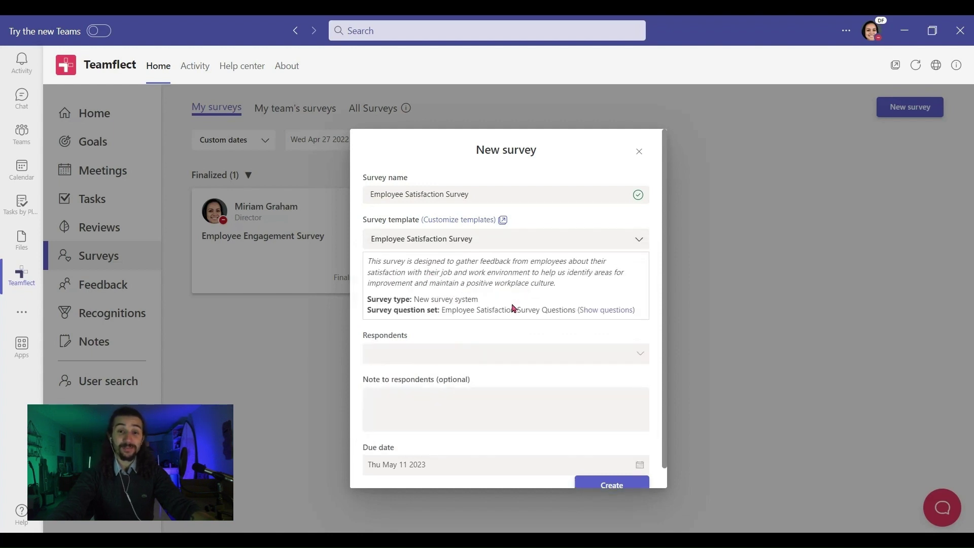
# - Add the first three listed people as respondents and create the survey
pyautogui.click(605, 355)
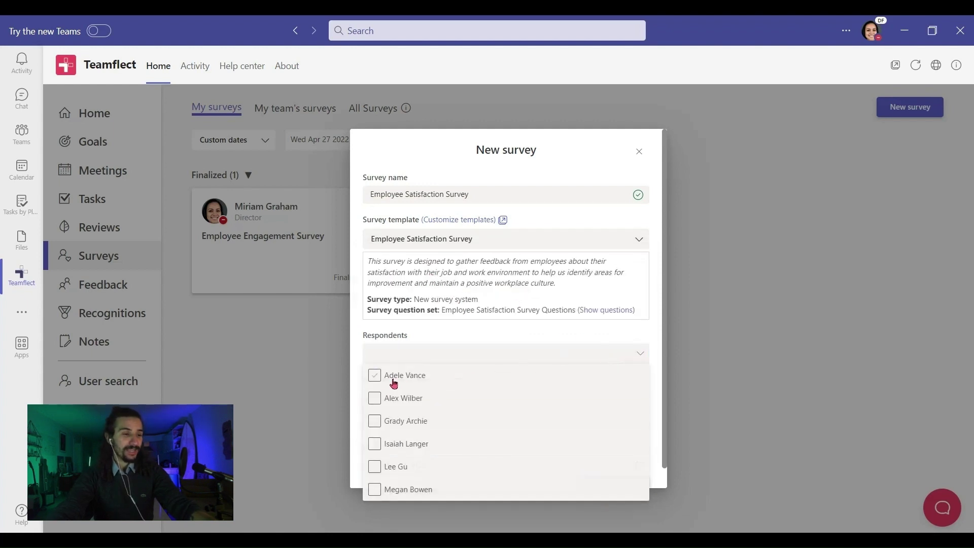
pyautogui.click(375, 376)
pyautogui.click(375, 398)
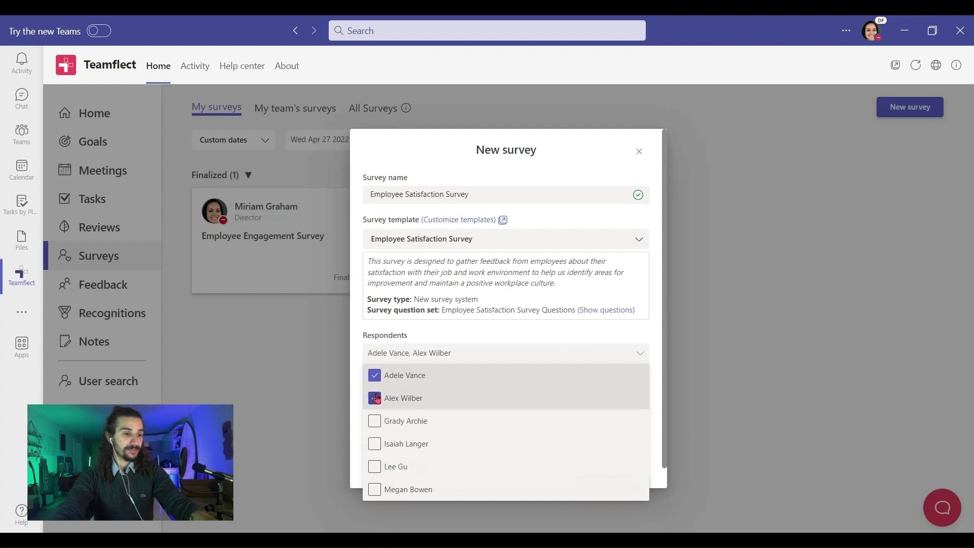
pyautogui.click(377, 424)
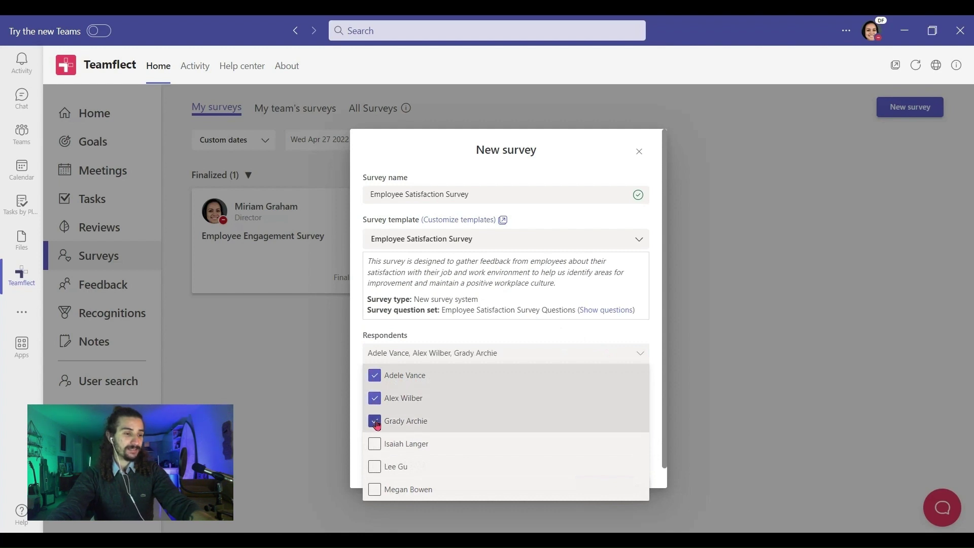
pyautogui.click(358, 395)
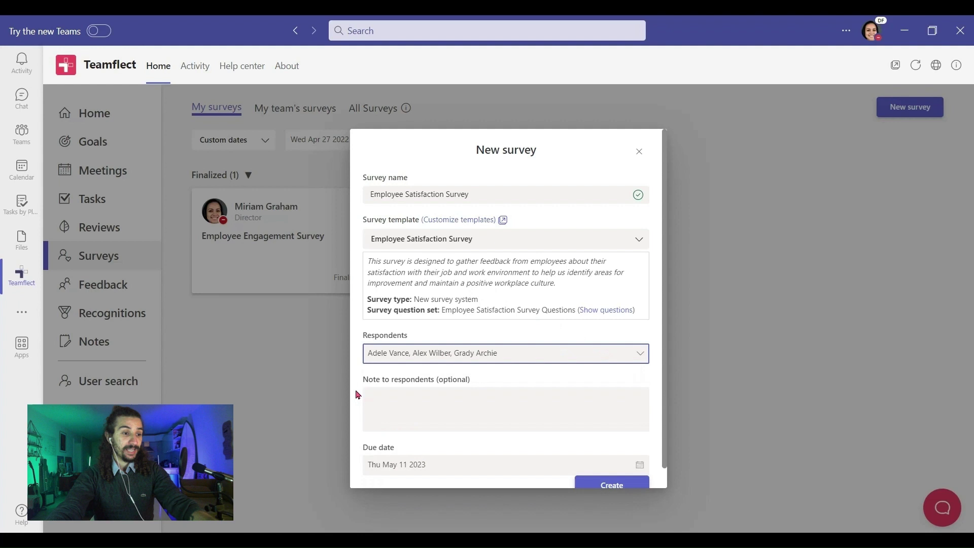
pyautogui.scroll(-1, 413, 399)
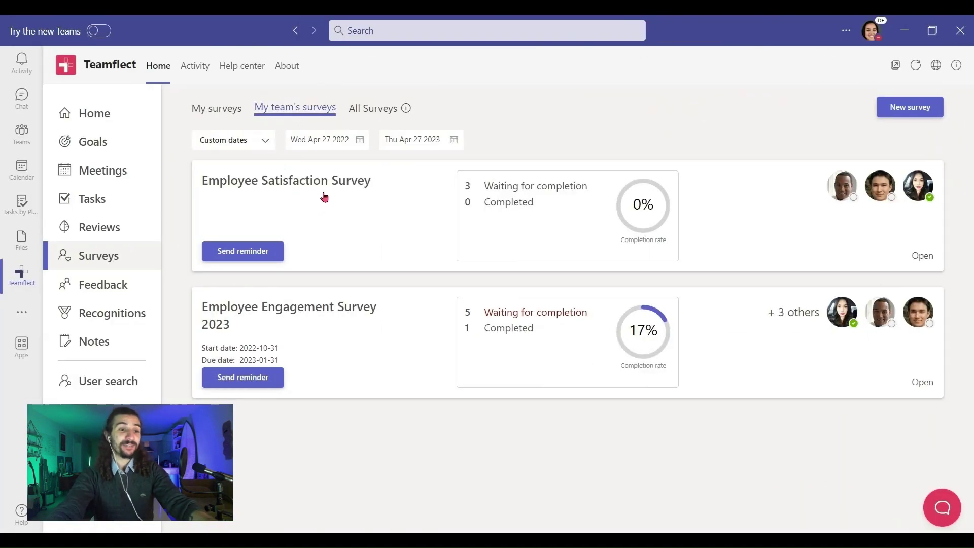
pyautogui.click(325, 197)
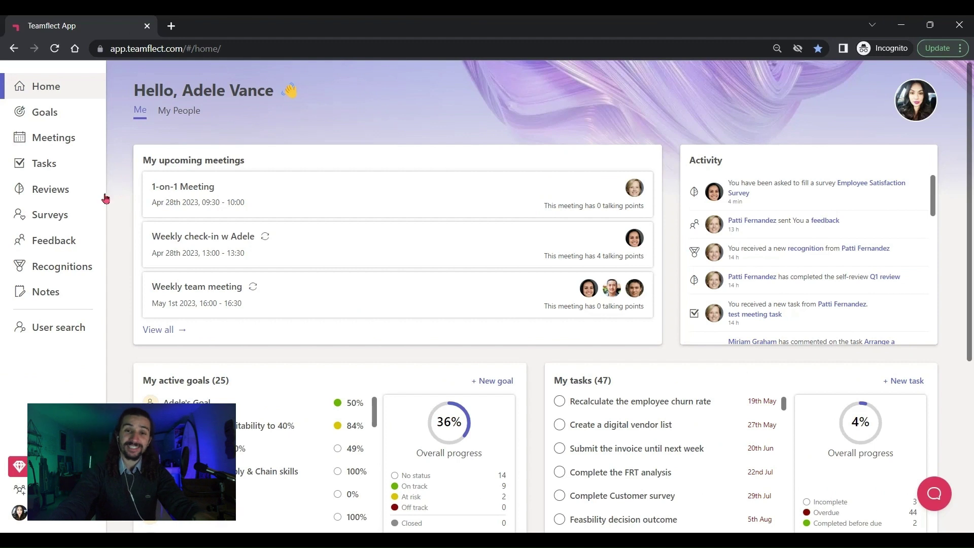
# - In the Teamflect web app in the browser, open the draft Employee Satisfaction Survey for completion
pyautogui.click(74, 218)
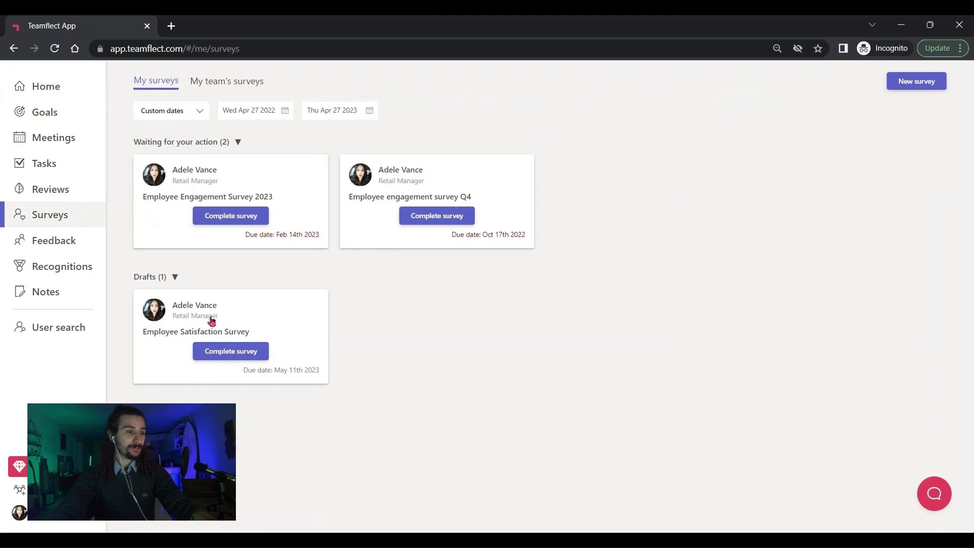
pyautogui.click(232, 357)
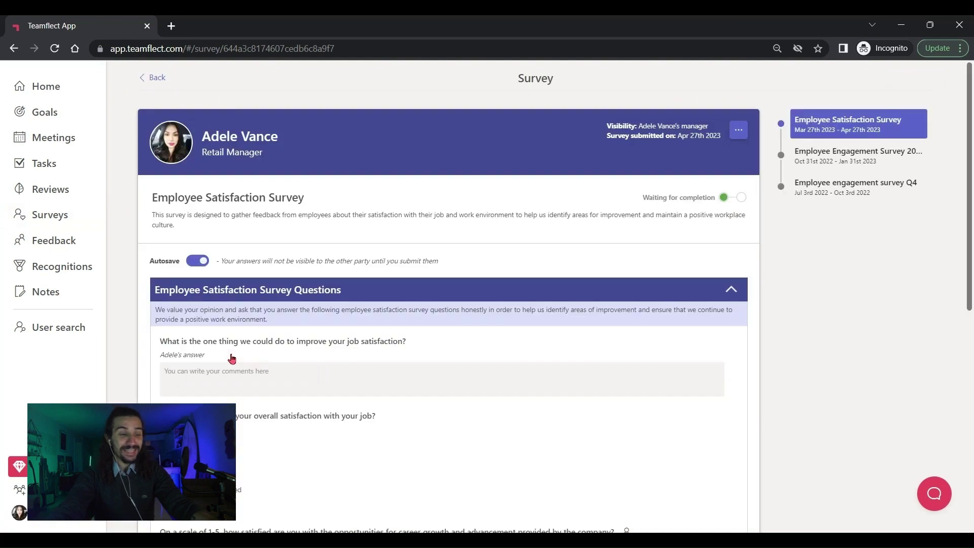
# - Answer the job improvement question with "I would appreciate more opportunities for professional development and growth within the company"
pyautogui.scroll(-3, 232, 358)
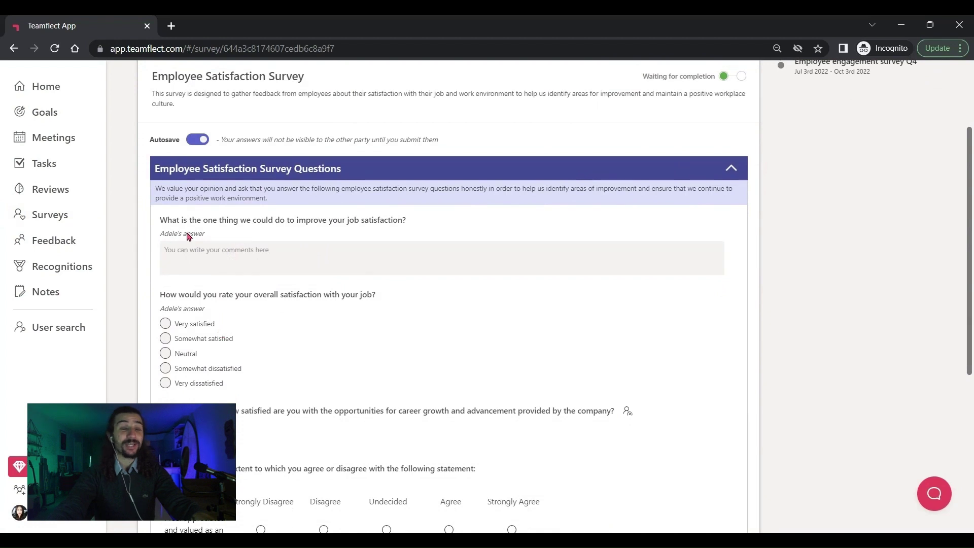
pyautogui.click(195, 253)
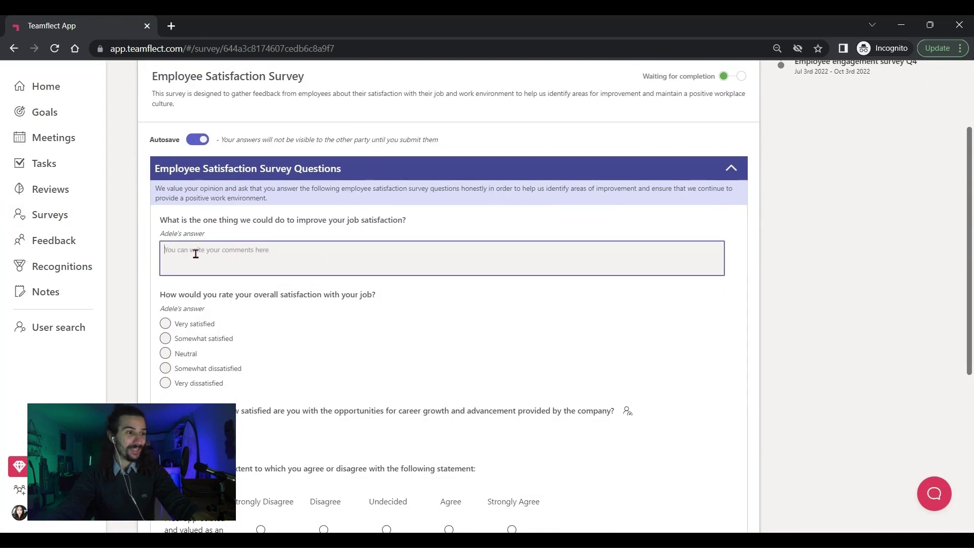
pyautogui.write('I would appreciate more opportunities for professional development and growth within the company')
# - Rate overall job satisfaction as Somewhat satisfied, career growth opportunities with four stars, and answer Agree to feeling appreciated and valued
pyautogui.scroll(-2, 196, 253)
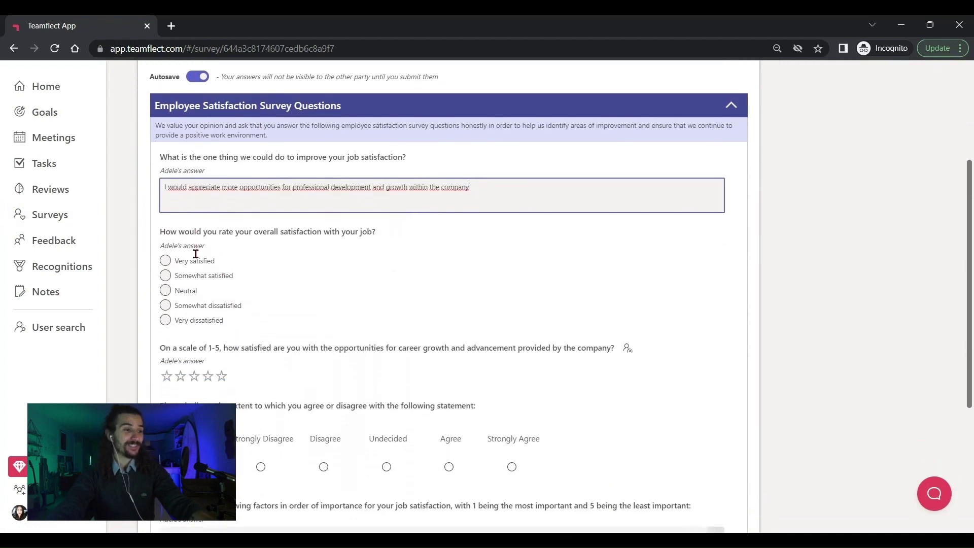
pyautogui.click(167, 264)
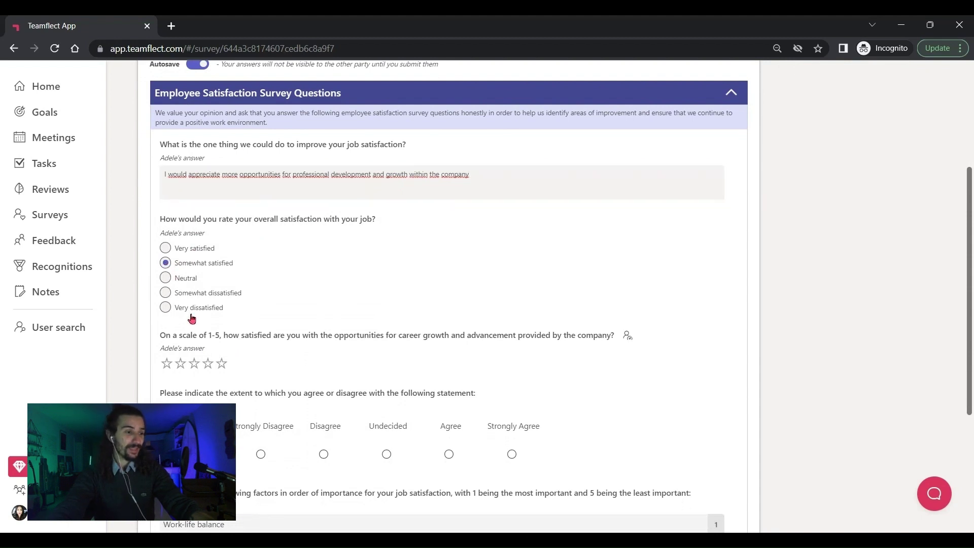
pyautogui.click(208, 365)
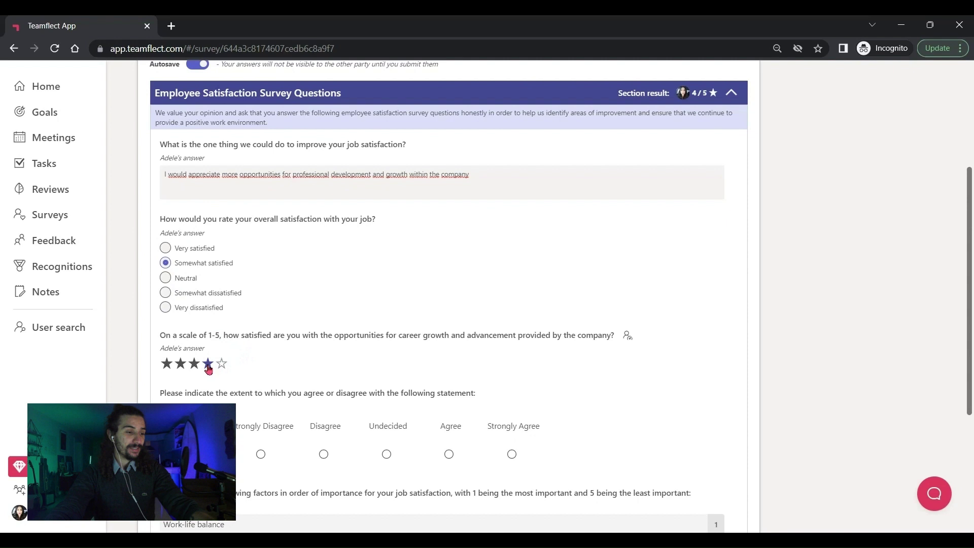
pyautogui.scroll(-3, 269, 374)
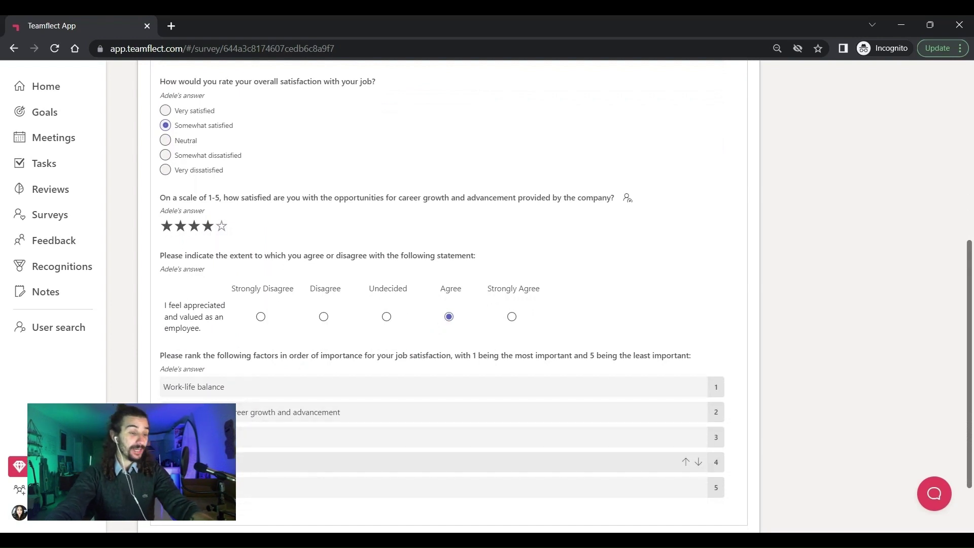
# - Move Management style to third place in the importance ranking and submit the survey answers
pyautogui.moveTo(218, 487); pyautogui.dragTo(224, 436)
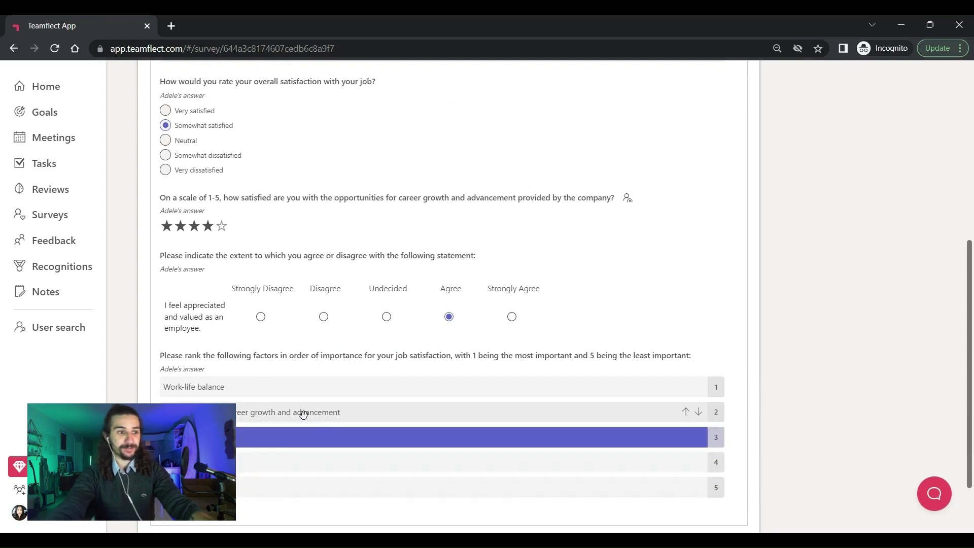
pyautogui.scroll(-2, 302, 414)
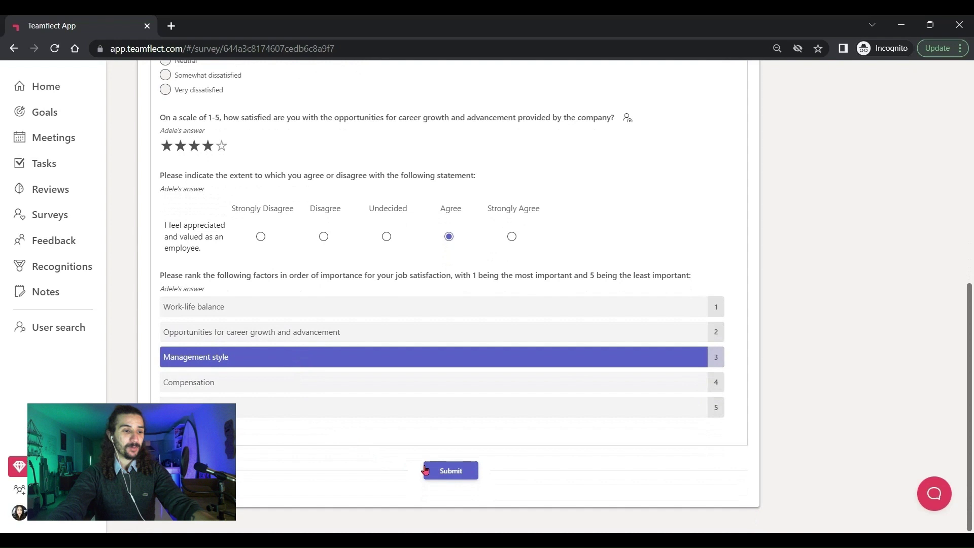
pyautogui.click(451, 472)
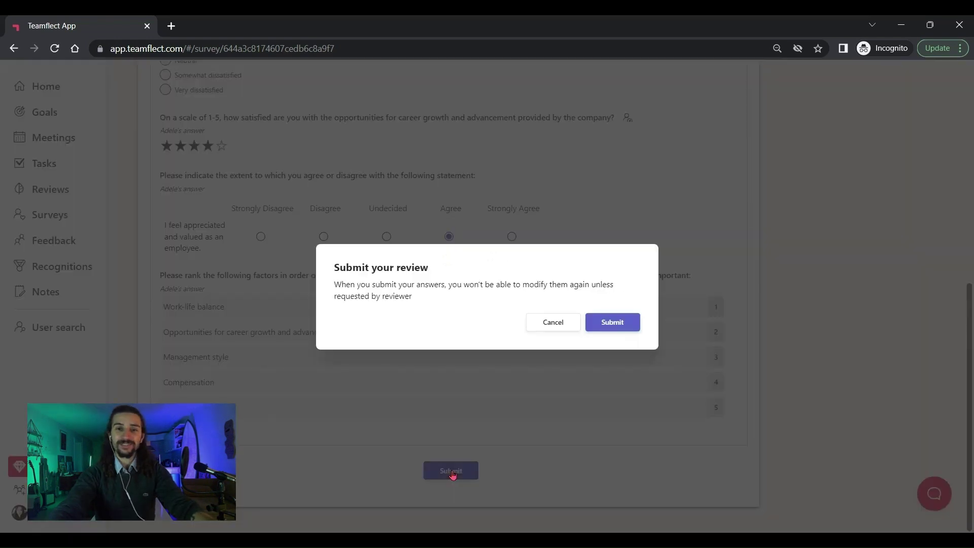